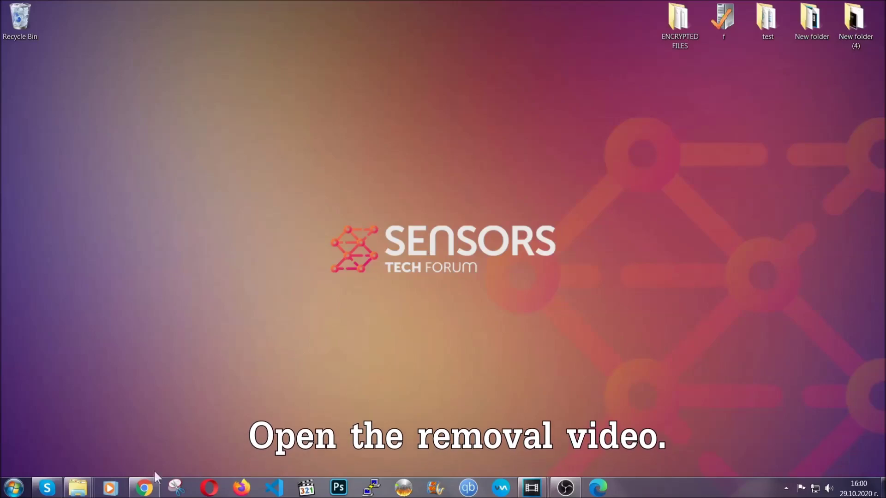
# - Follow the removal video's Full Removal Guide link to start the SpyHunter download
pyautogui.click(144, 488)
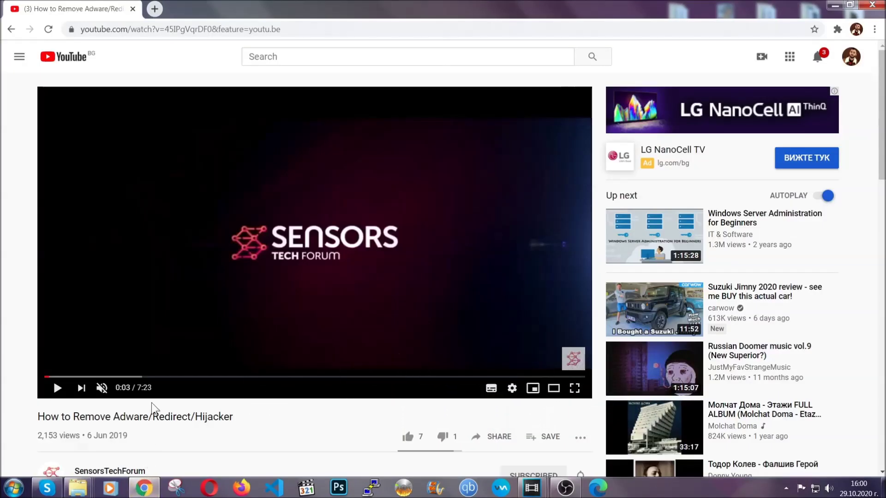
pyautogui.scroll(-4, 177, 319)
pyautogui.scroll(-1, 176, 330)
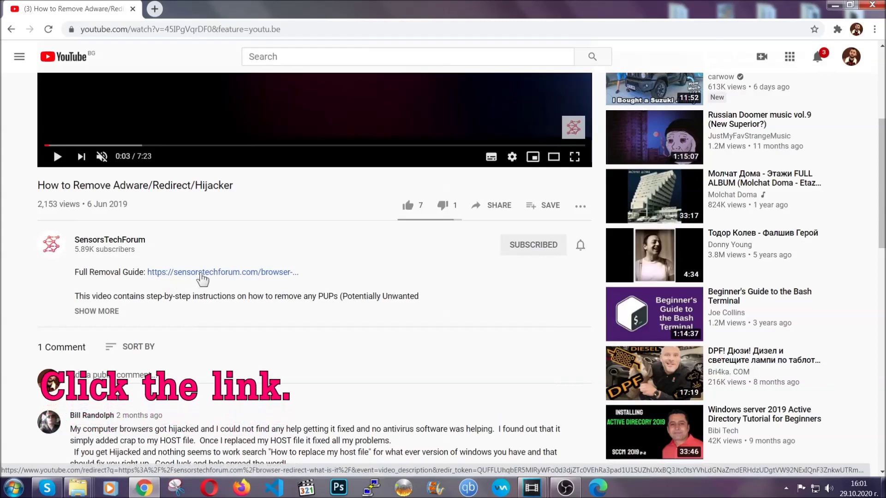
pyautogui.click(203, 275)
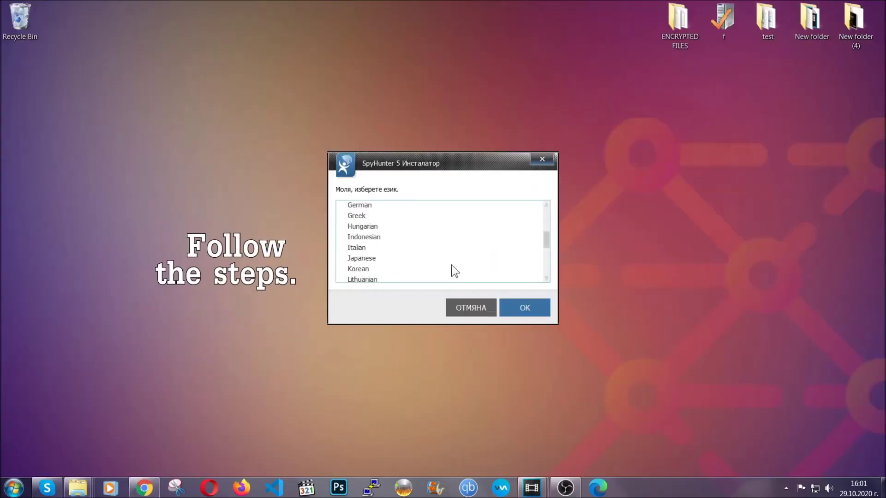
pyautogui.scroll(-1, 433, 268)
pyautogui.scroll(1, 450, 272)
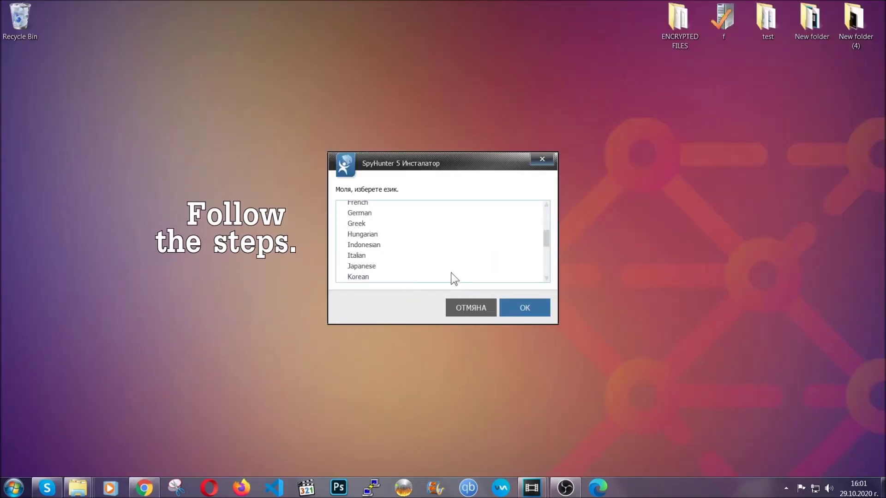
pyautogui.scroll(1, 435, 267)
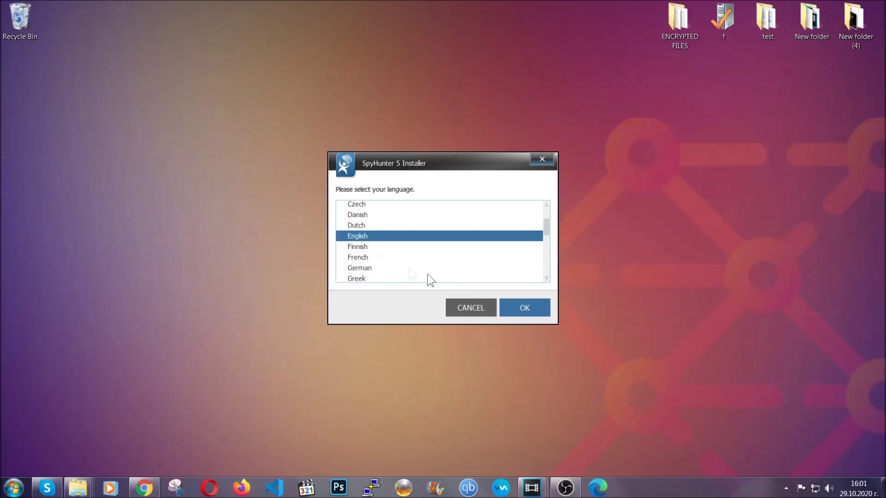
# - Install SpyHunter 5 in English, accepting the EULA, and let its scan flag PUP.Keygen.BB
pyautogui.click(522, 307)
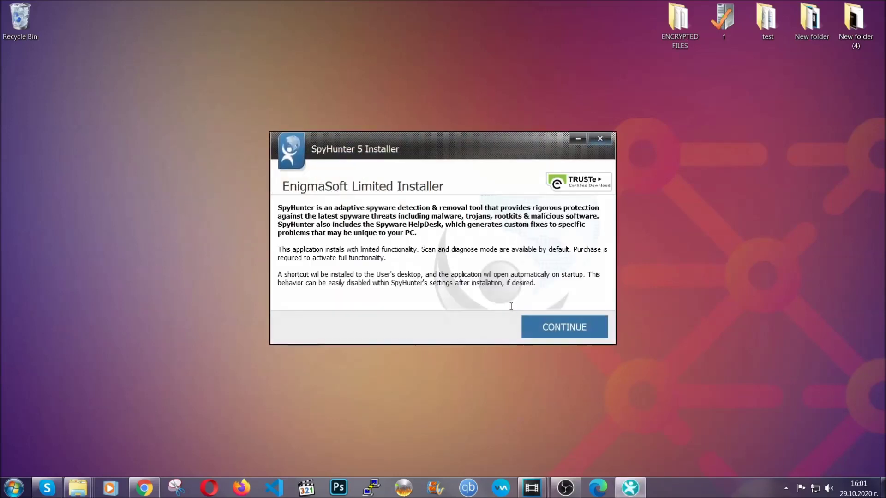
pyautogui.click(536, 320)
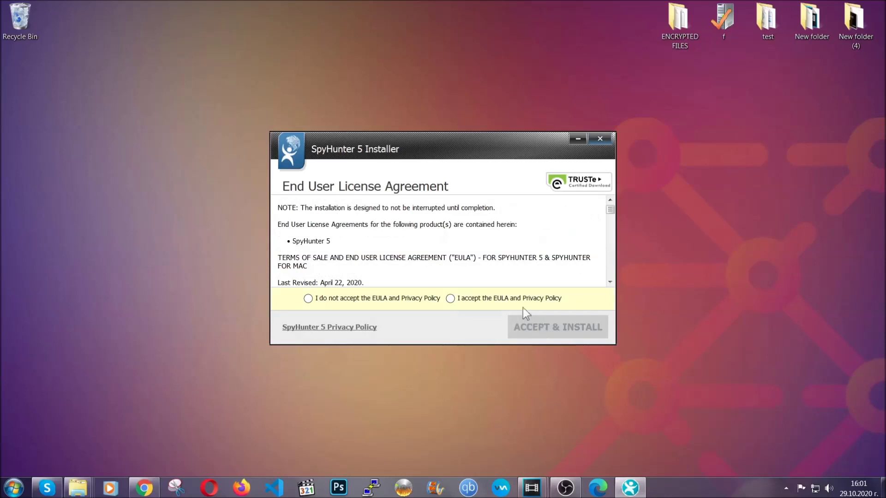
pyautogui.click(519, 297)
pyautogui.click(534, 322)
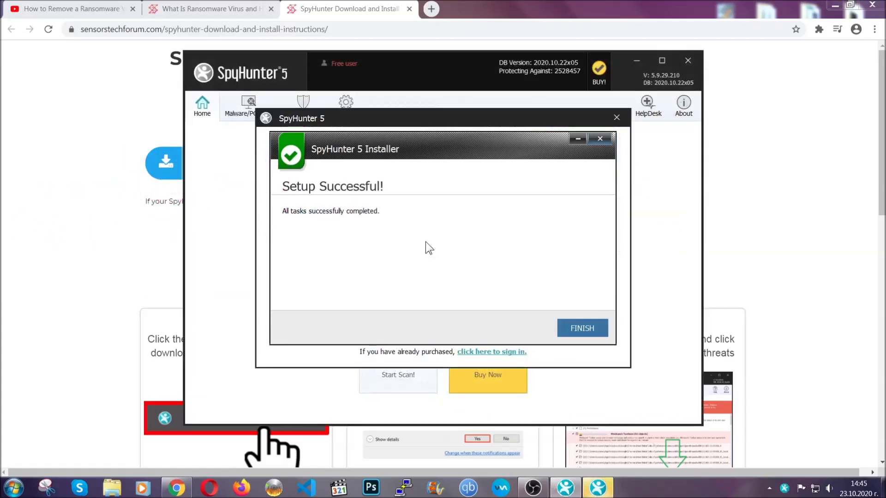
pyautogui.click(566, 330)
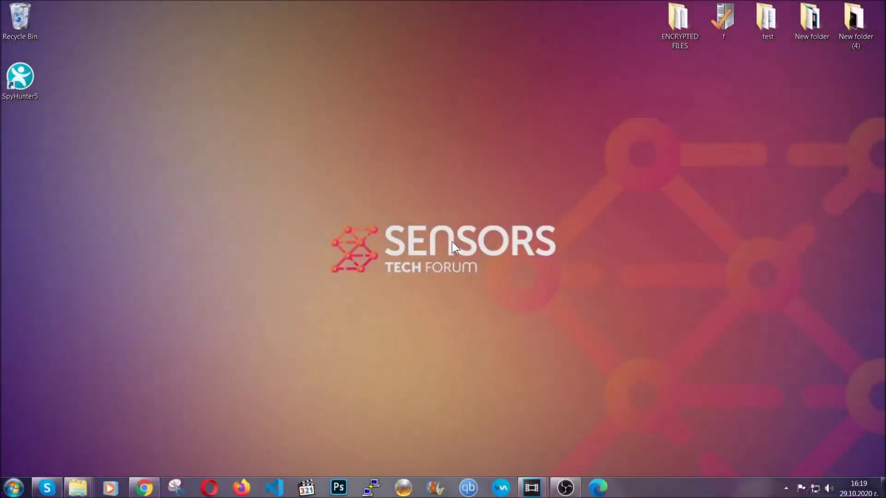
# - Uninstall SUSPICIOUS PROGRAM through APPWIZ.CPL and confirm its removal
pyautogui.press('super+r')
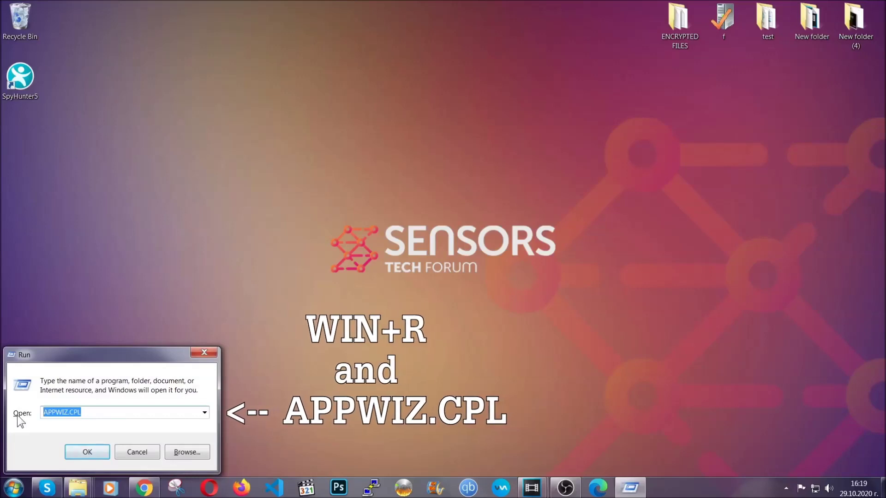
pyautogui.click(86, 449)
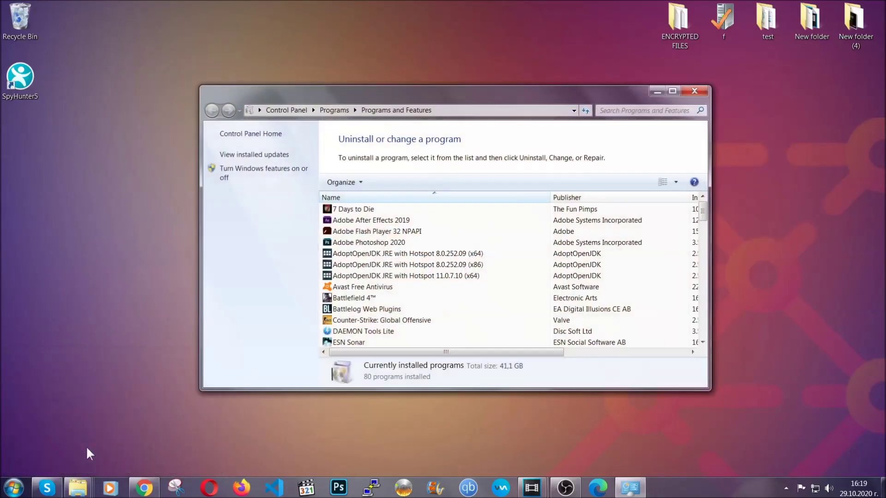
pyautogui.scroll(-10, 468, 252)
pyautogui.scroll(-10, 472, 257)
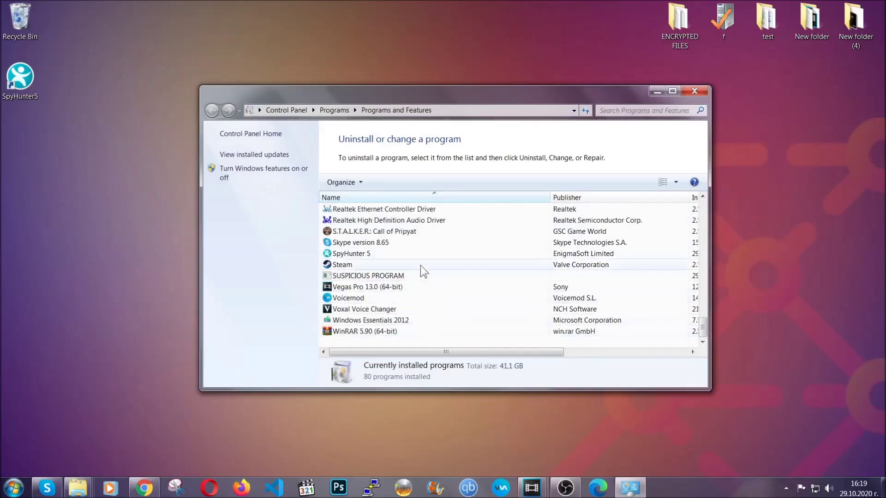
pyautogui.click(377, 276)
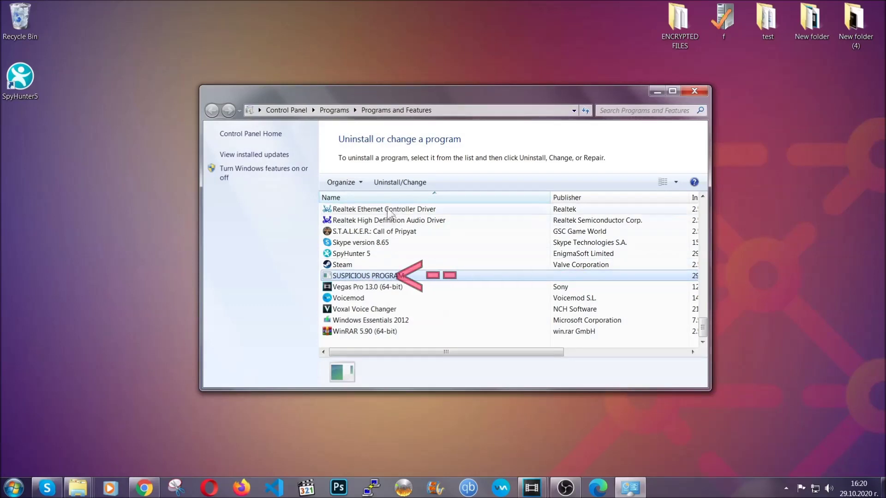
pyautogui.click(400, 182)
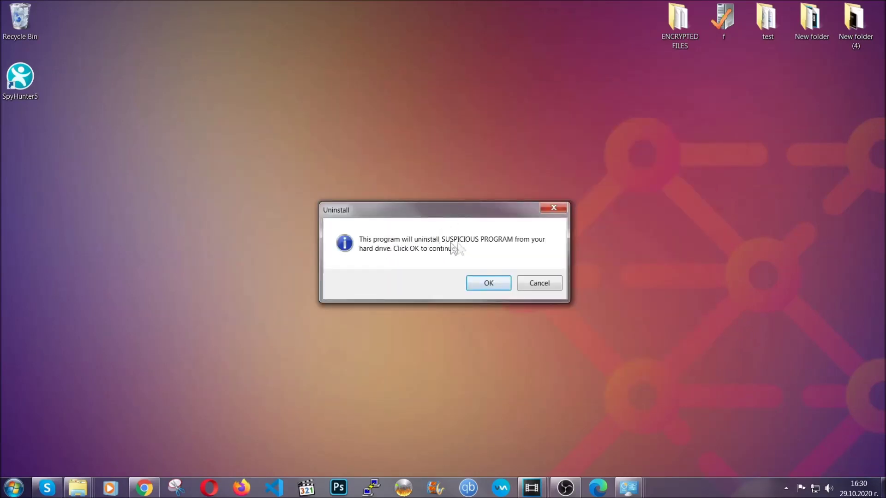
pyautogui.click(486, 285)
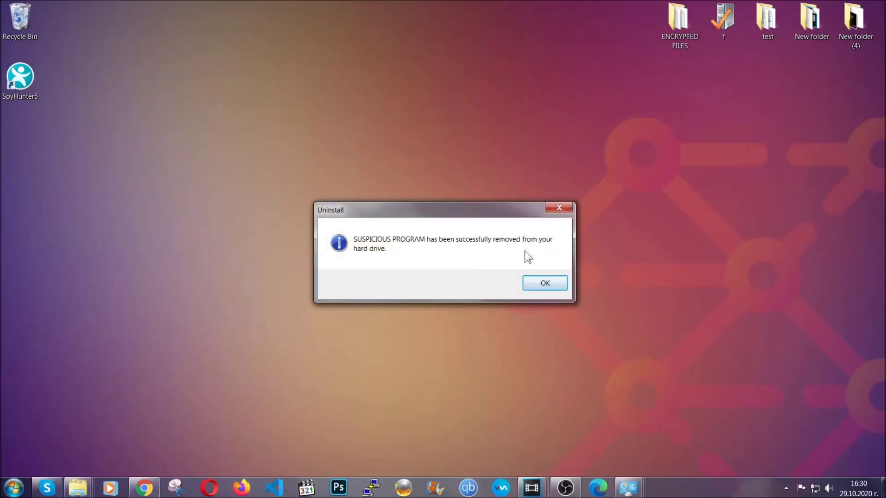
pyautogui.click(531, 280)
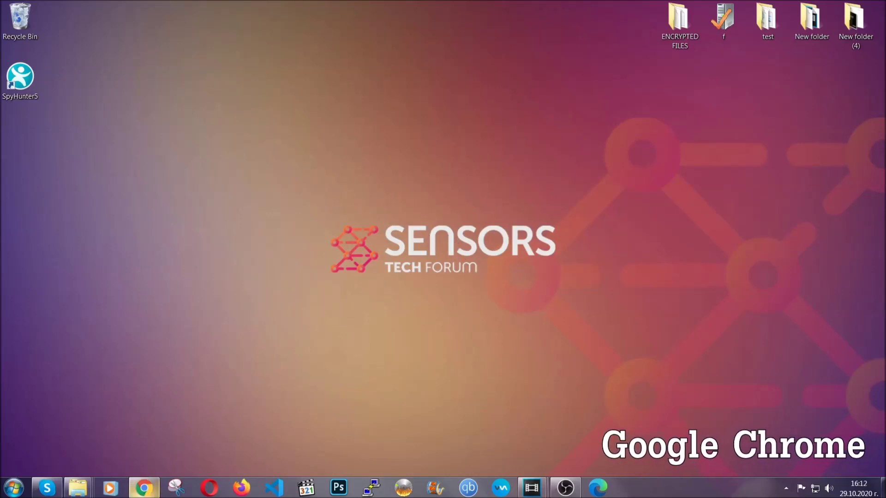
# - Clear Chrome's browsing data for All time at chrome://settings/clearBrowserData, leaving Passwords unticked
pyautogui.click(144, 488)
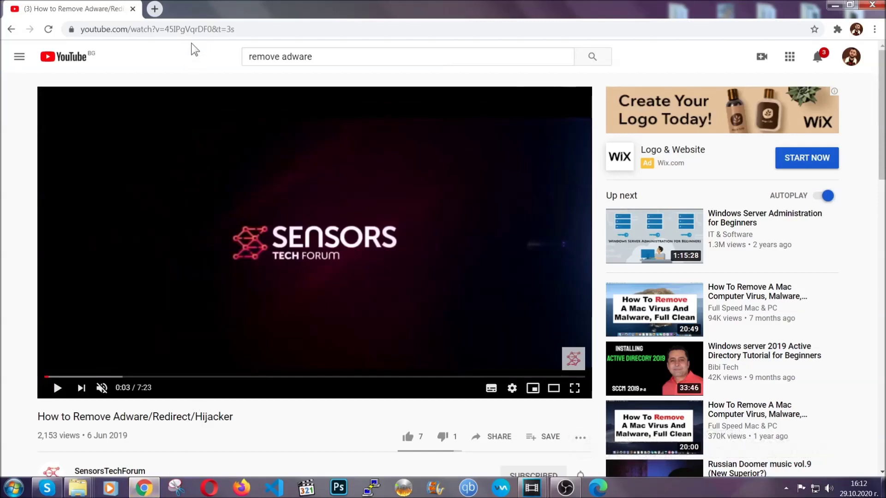
pyautogui.click(193, 29)
pyautogui.write('chro')
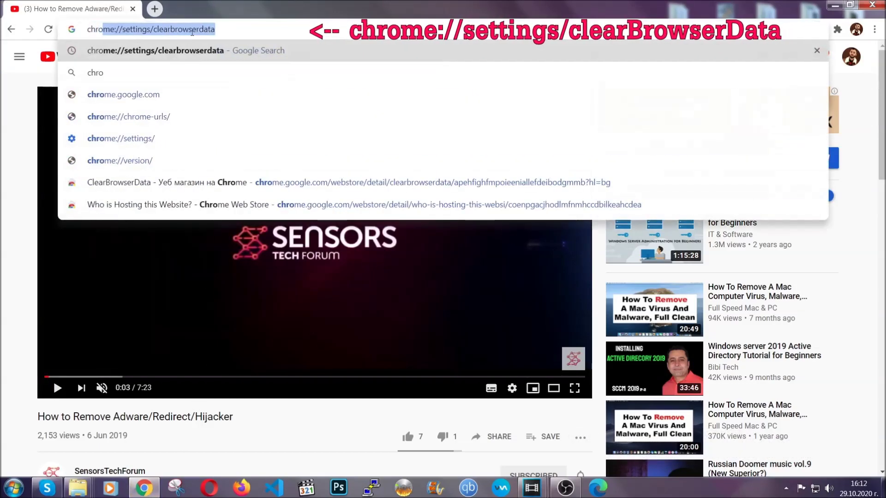
pyautogui.write('me:/')
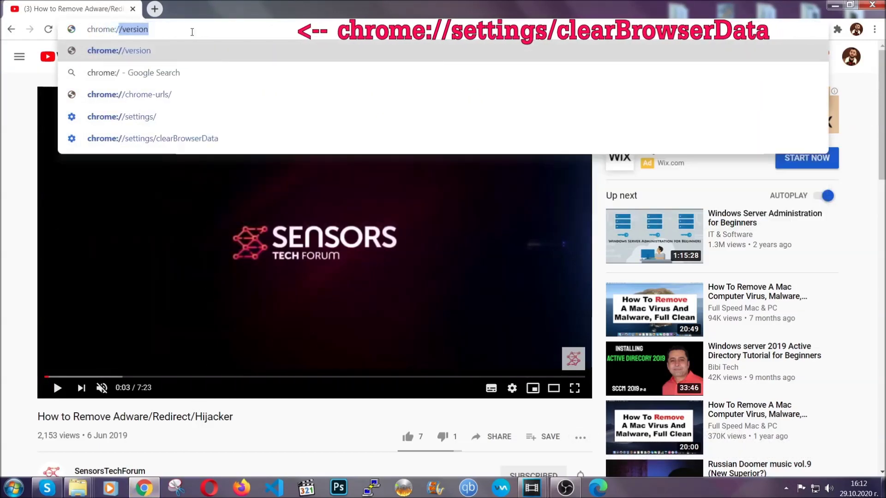
pyautogui.write('/setting')
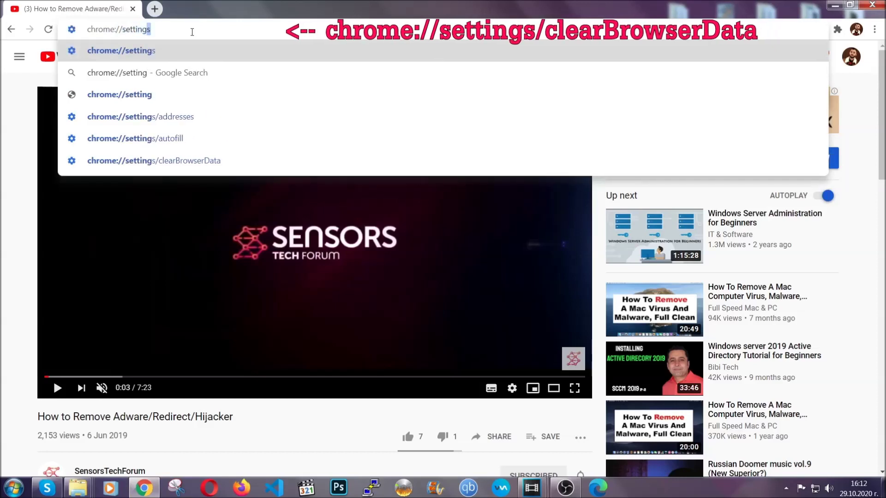
pyautogui.write('s/ce')
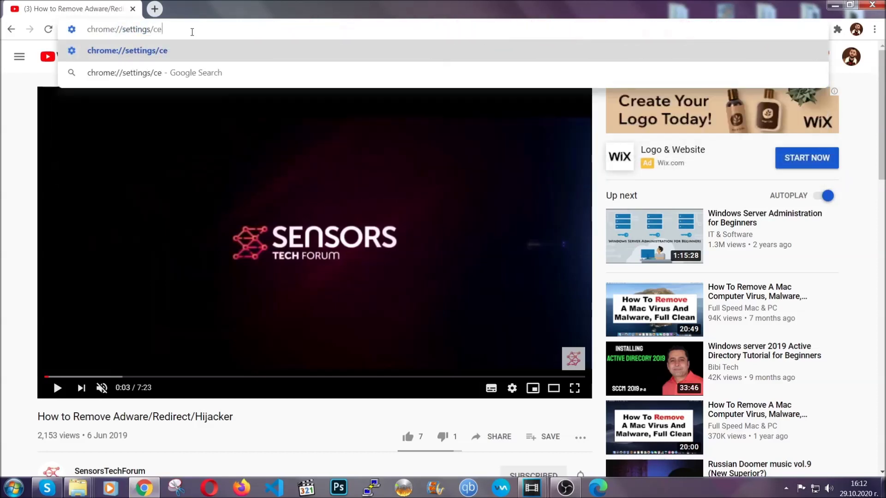
pyautogui.press('BackSpace')
pyautogui.write('lear')
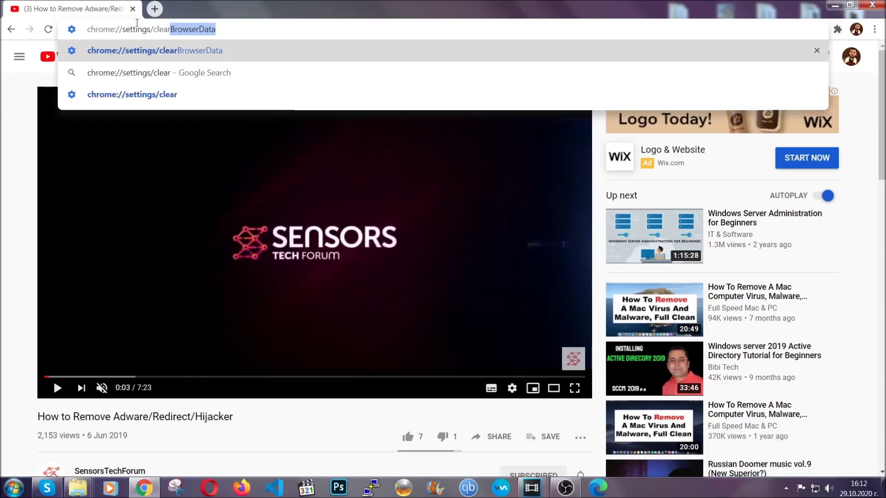
pyautogui.click(123, 50)
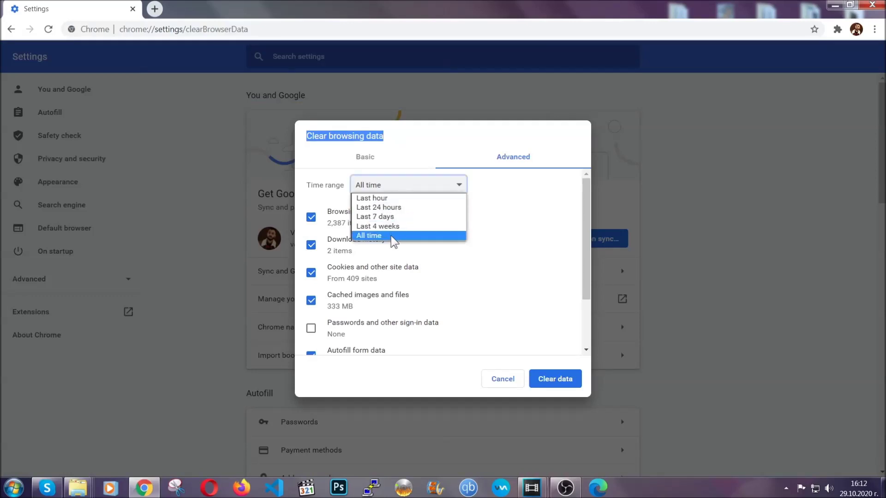
pyautogui.click(391, 235)
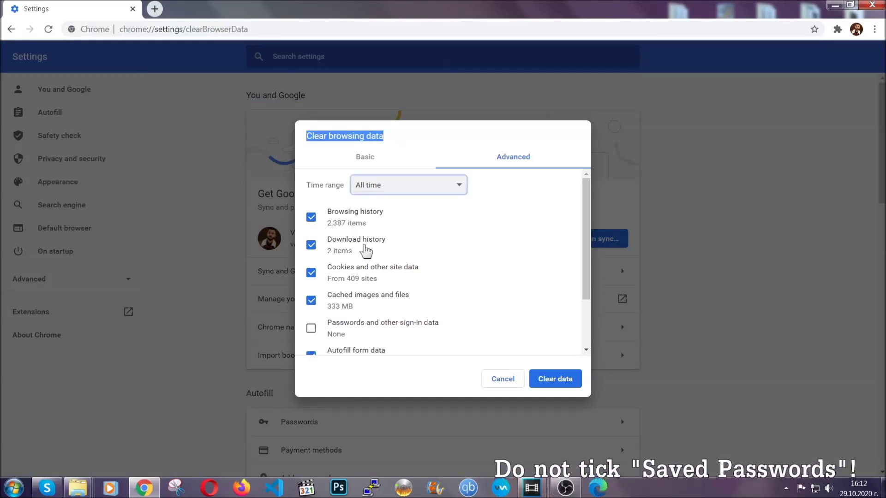
pyautogui.scroll(-1, 352, 300)
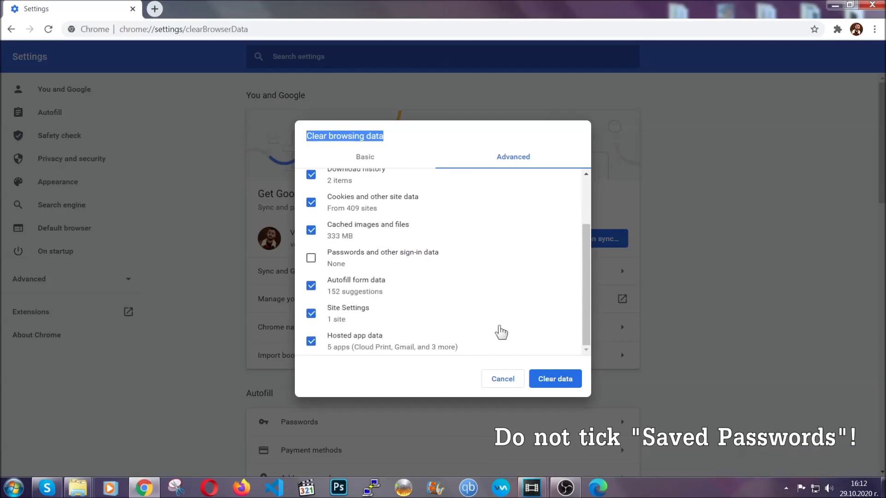
pyautogui.click(546, 380)
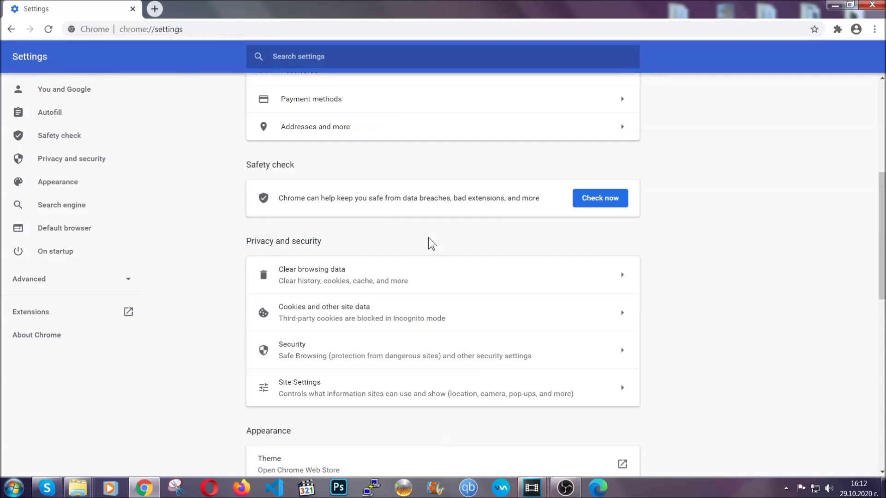
# - Remove Bulk Media Downloader from Chrome's Extensions page, then minimize Chrome
pyautogui.click(876, 29)
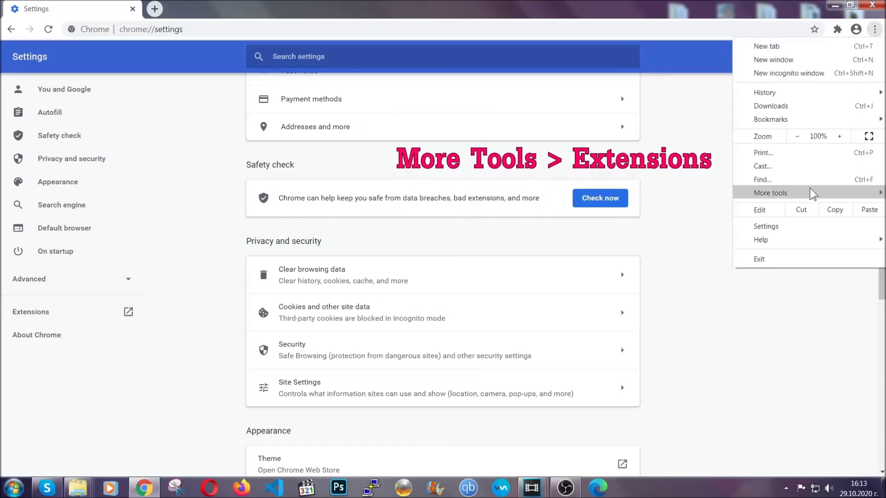
pyautogui.moveTo(770, 193)
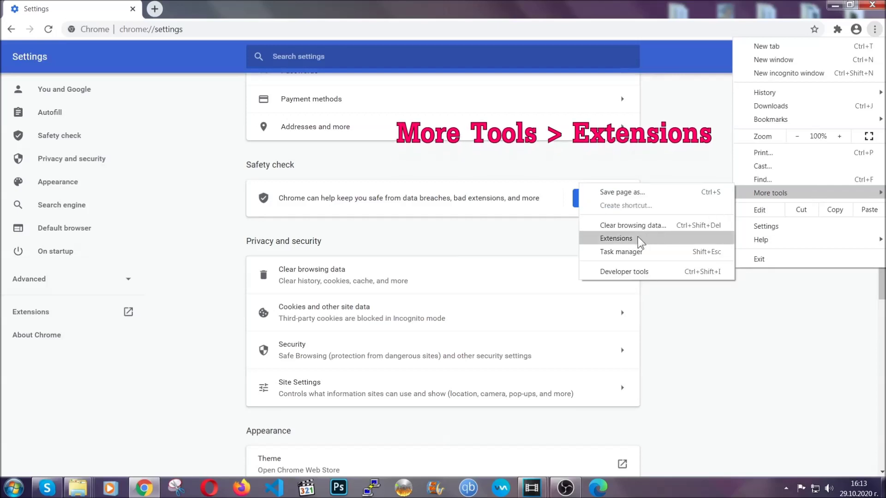
pyautogui.click(640, 240)
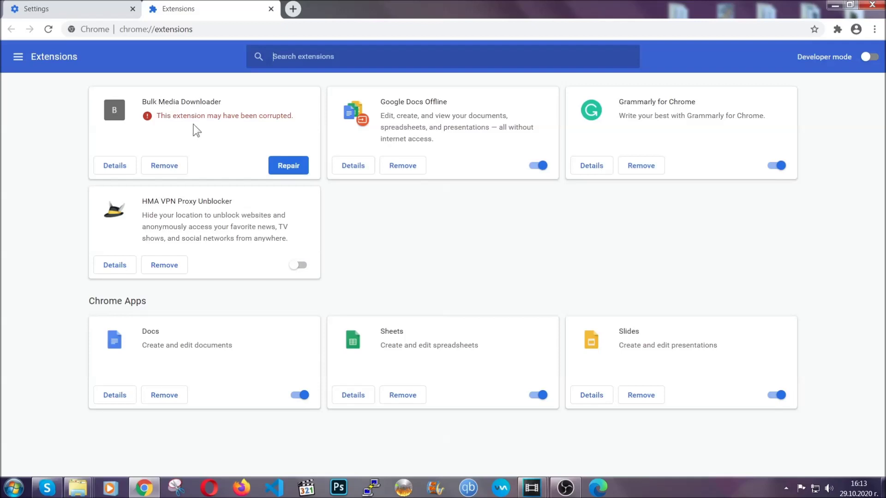
pyautogui.click(164, 165)
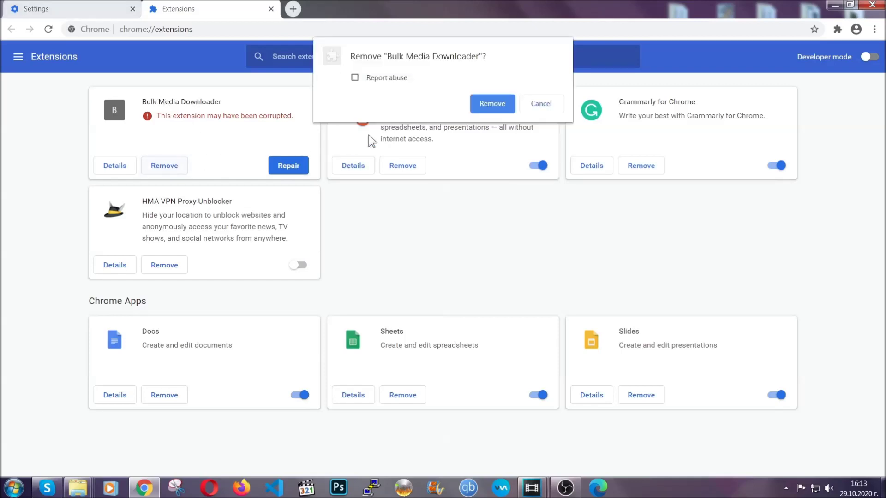
pyautogui.click(479, 105)
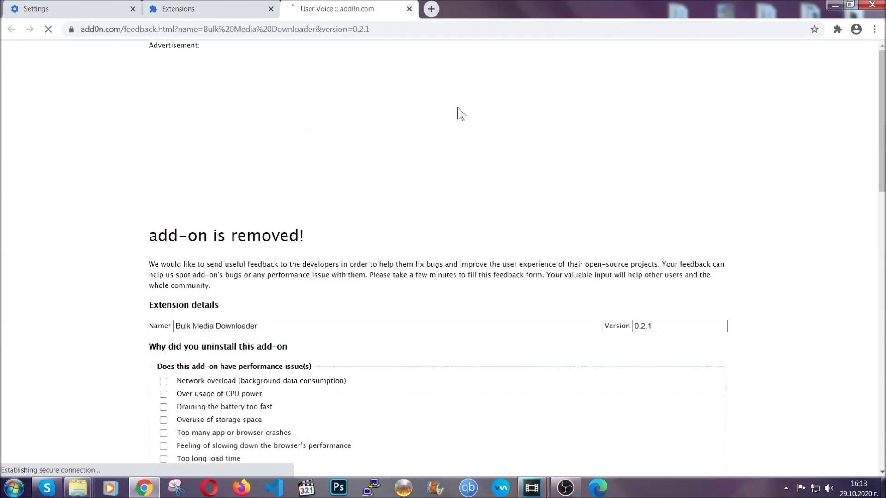
pyautogui.click(225, 10)
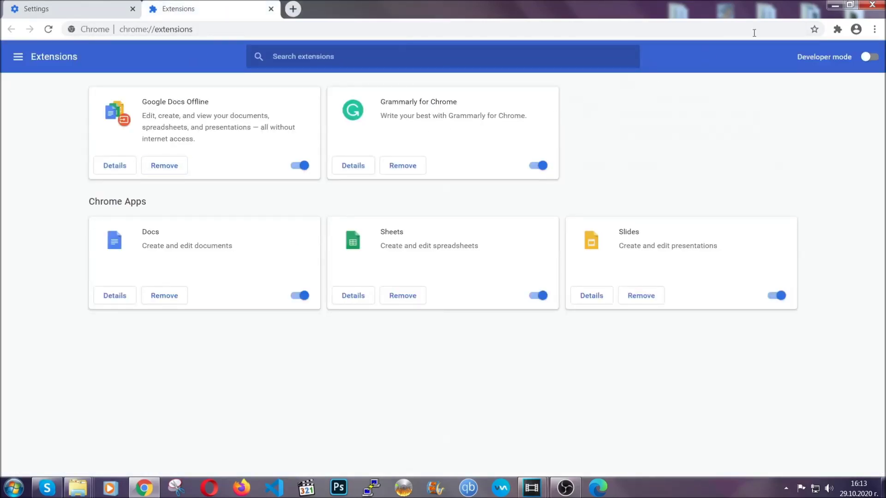
pyautogui.click(832, 6)
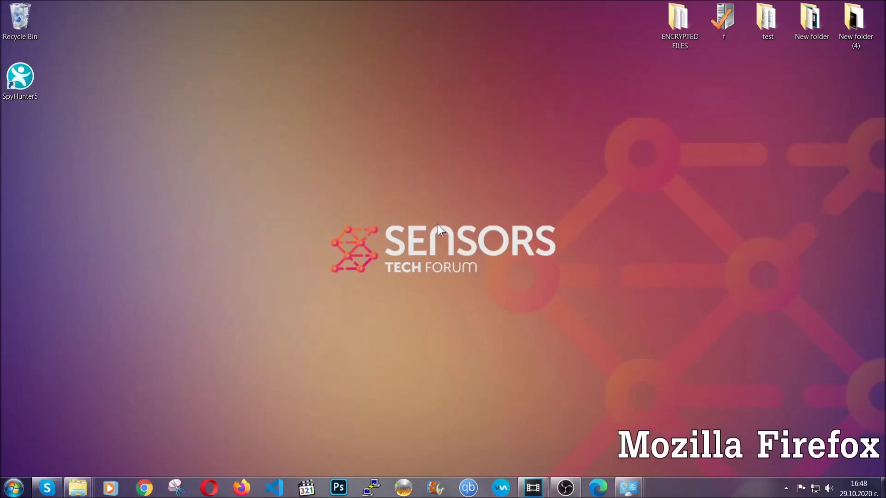
# - Load about:support in Firefox and choose Refresh Firefox
pyautogui.click(240, 488)
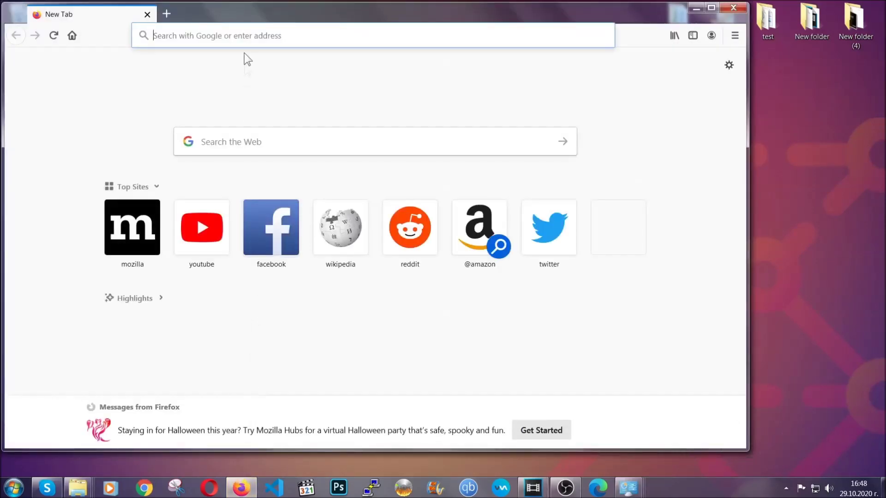
pyautogui.click(244, 35)
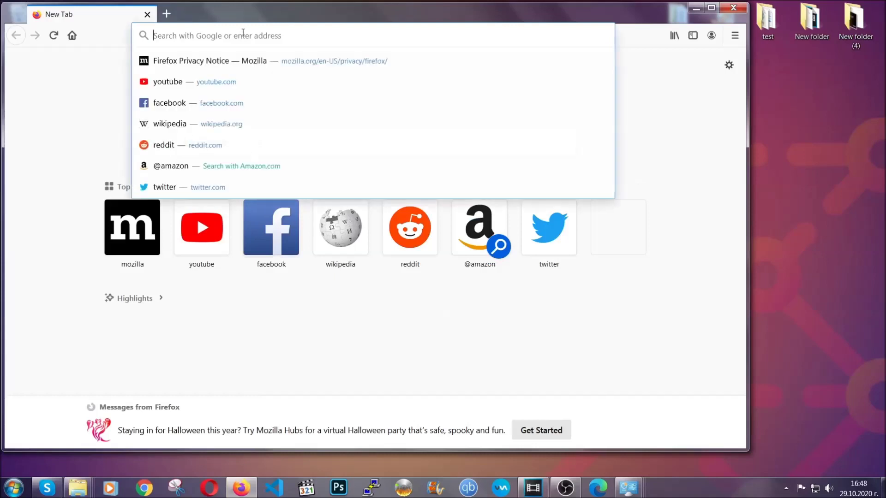
pyautogui.write('about')
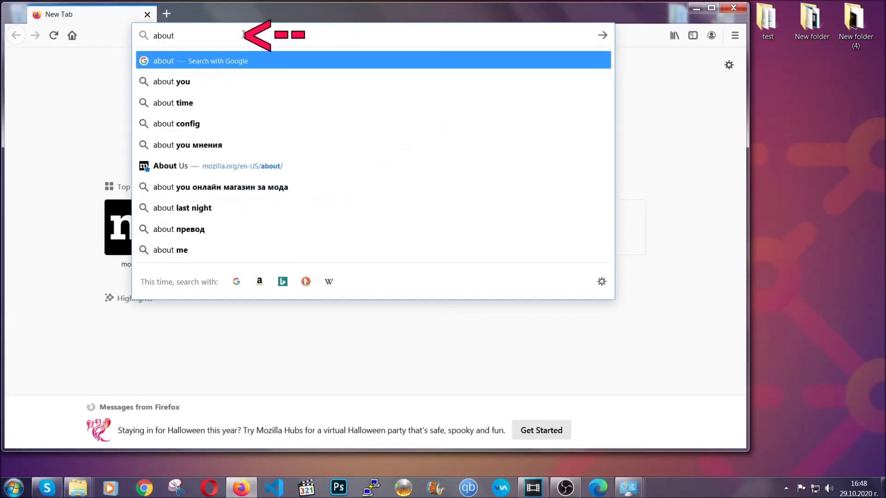
pyautogui.write(':support')
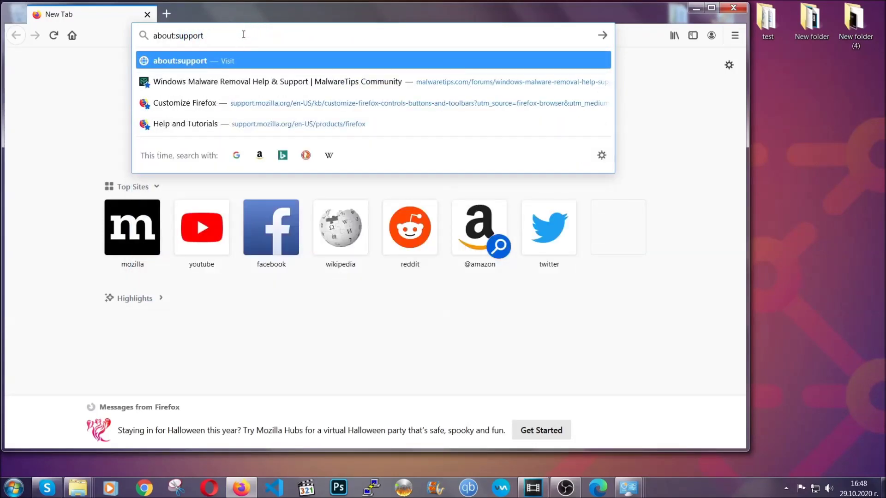
pyautogui.press('Return')
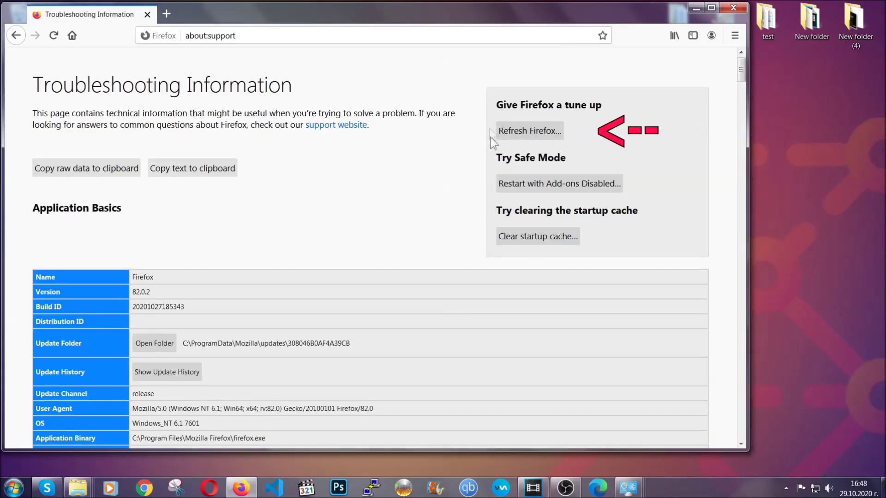
pyautogui.click(524, 135)
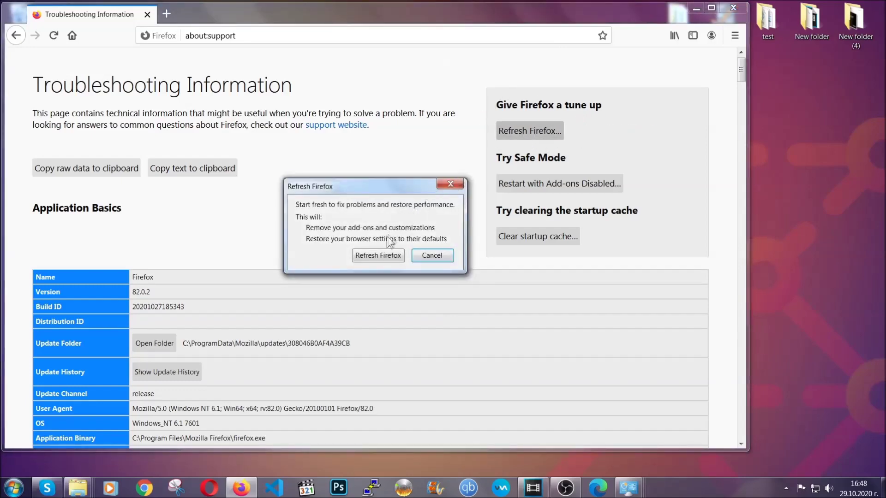
# - Confirm the Firefox refresh, finish the Import Wizard, and minimize Firefox
pyautogui.click(377, 256)
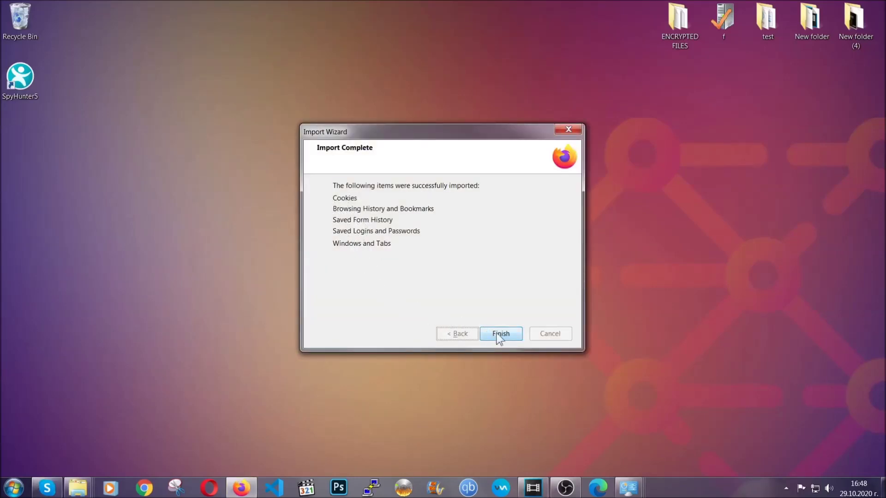
pyautogui.click(500, 334)
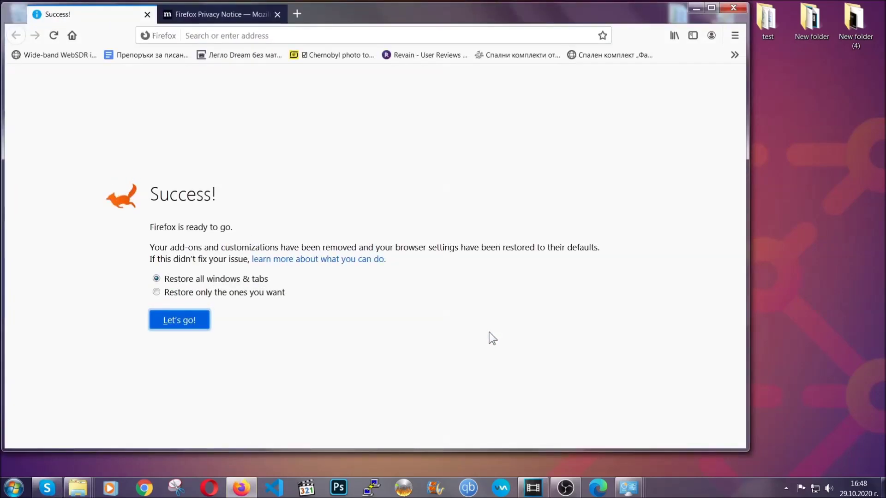
pyautogui.click(693, 10)
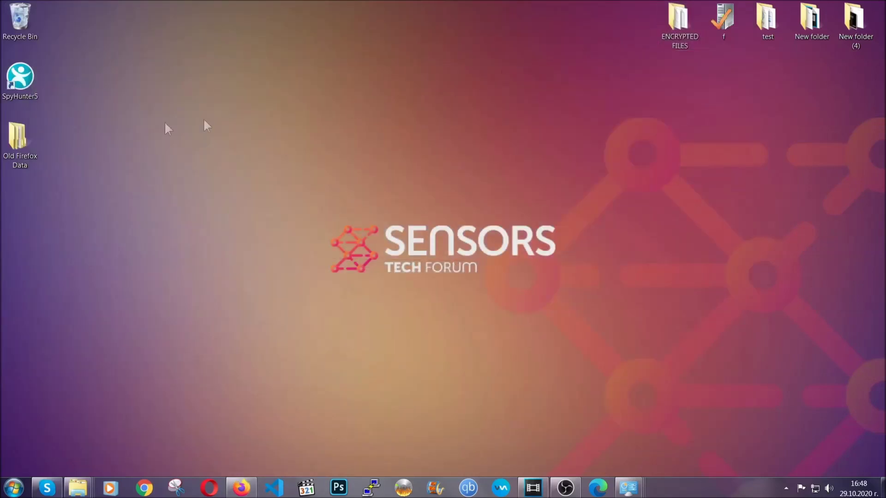
# - Select the Old Firefox Data folder on the desktop
pyautogui.click(25, 141)
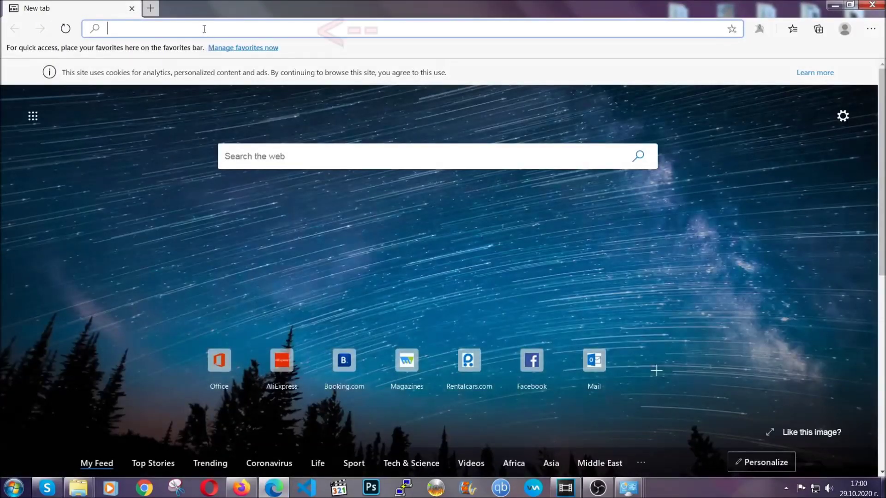
pyautogui.write('edge://')
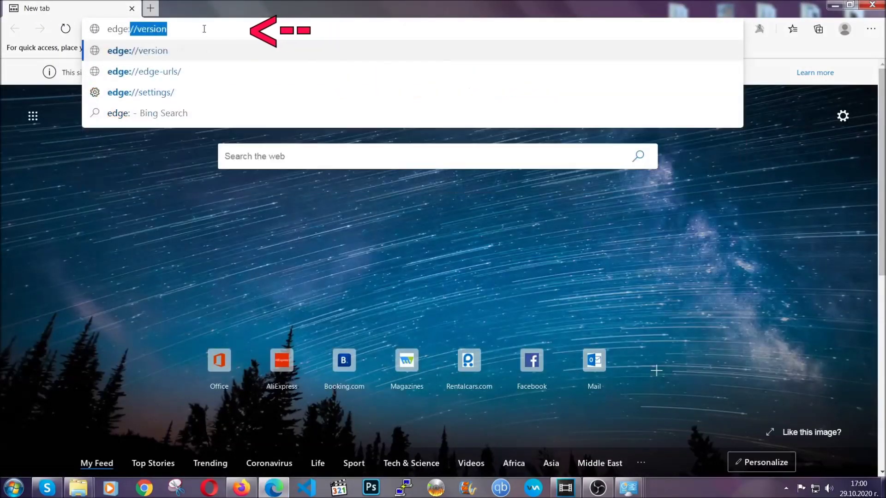
pyautogui.write('setting')
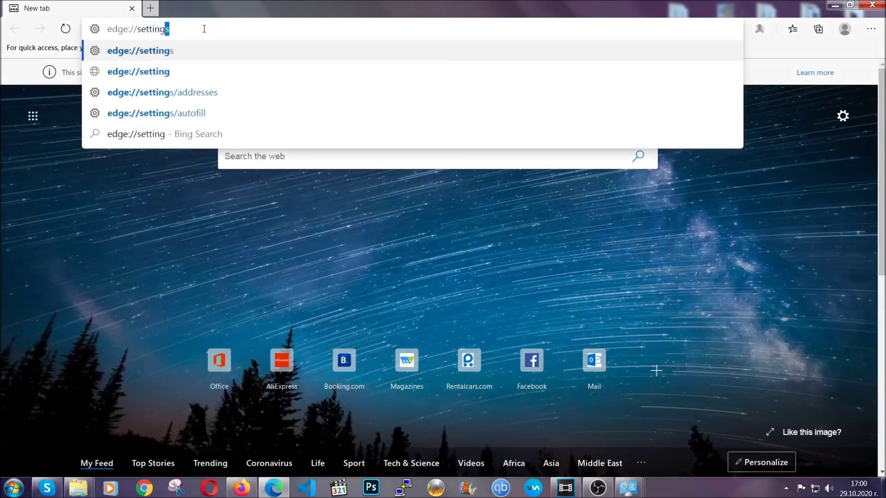
pyautogui.write('s/cle')
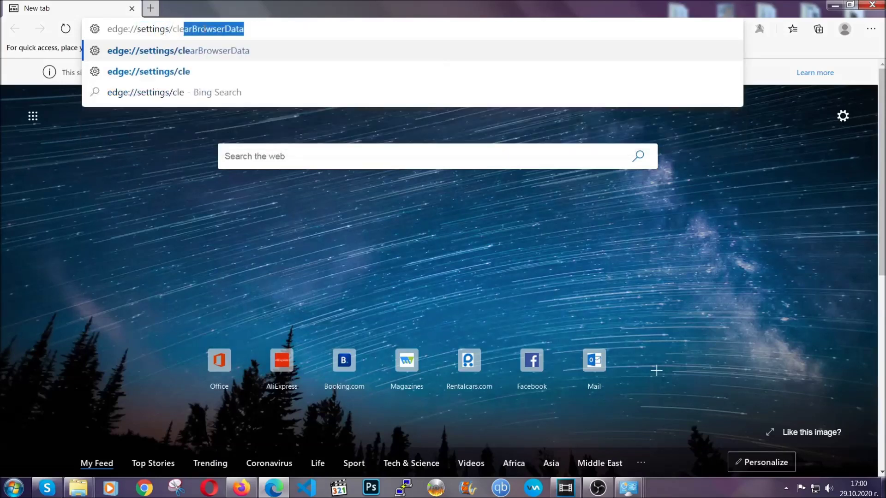
pyautogui.write('arBrow')
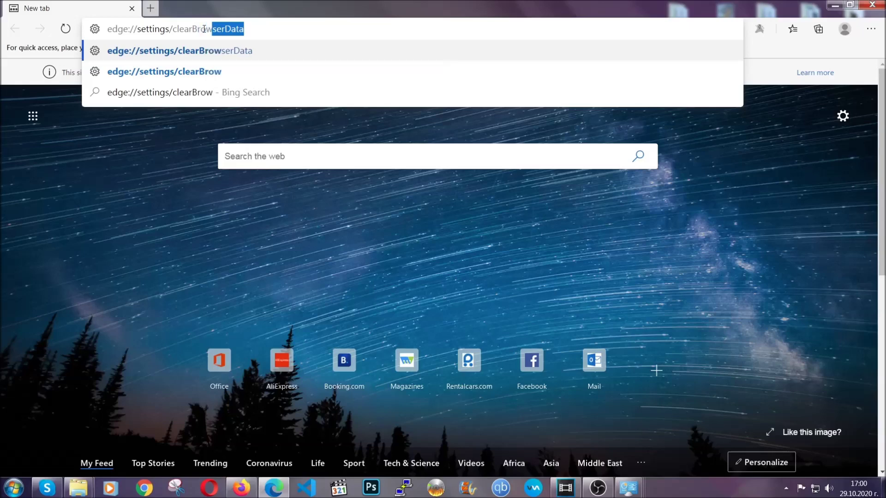
pyautogui.write('serData')
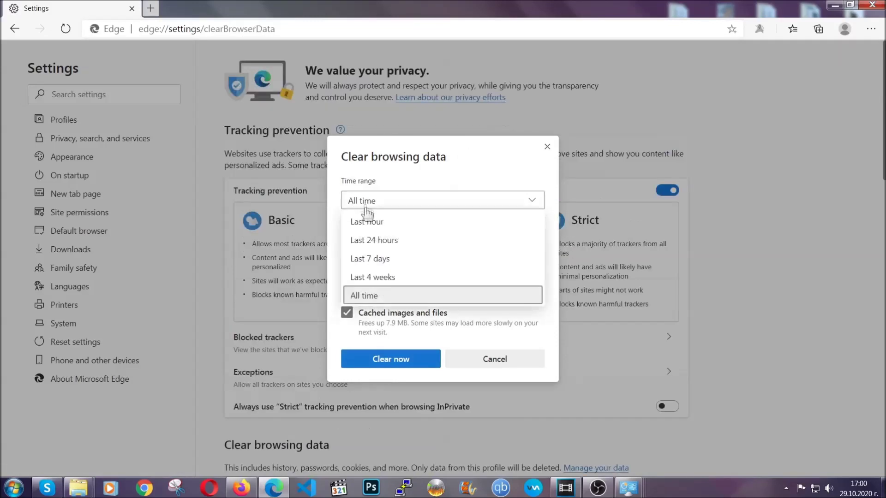
# - Clear Edge's browsing data for All time with Passwords left unchecked
pyautogui.click(373, 295)
pyautogui.scroll(-3, 374, 294)
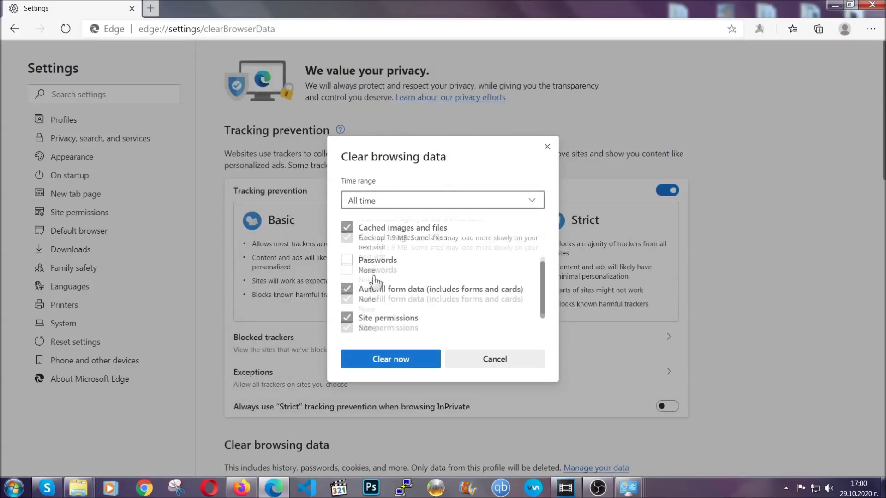
pyautogui.scroll(-2, 374, 290)
pyautogui.click(386, 361)
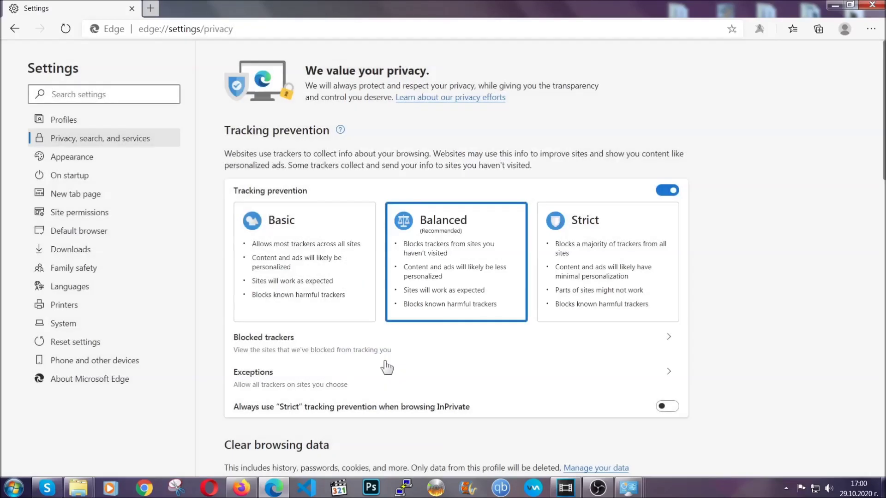
# - Remove Edge's single extension from its Extensions page, then close the Edge window
pyautogui.click(870, 29)
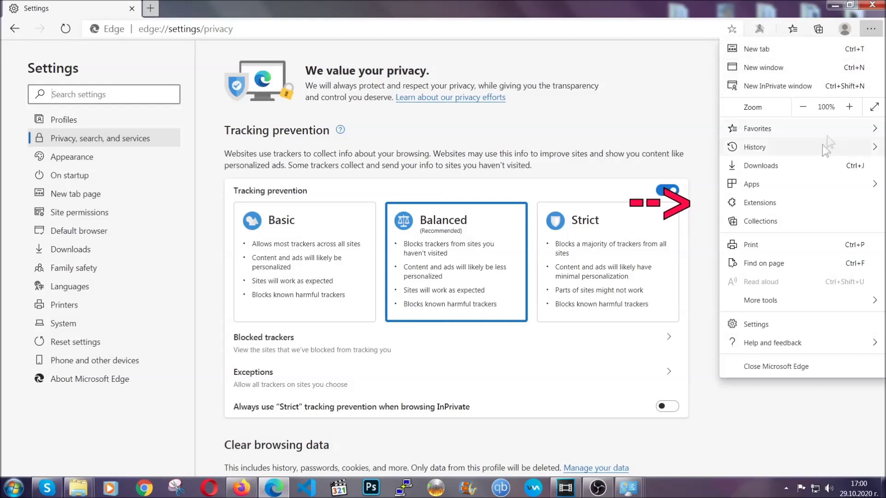
pyautogui.click(806, 202)
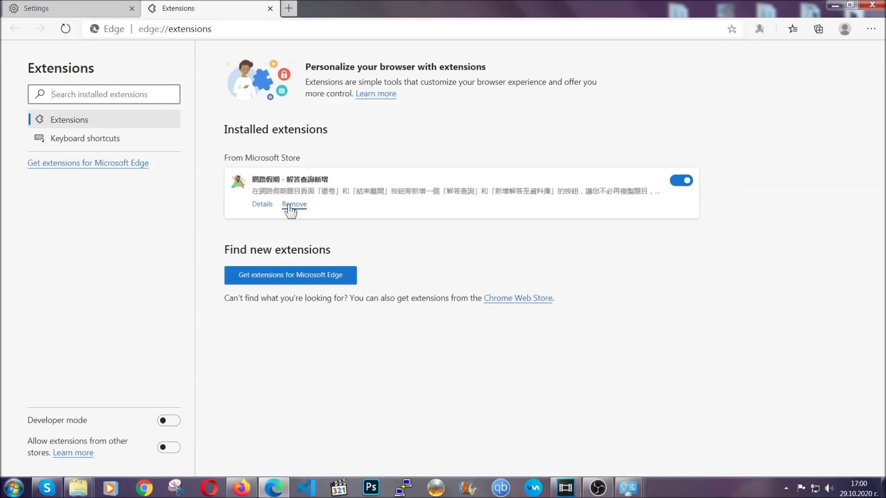
pyautogui.click(294, 205)
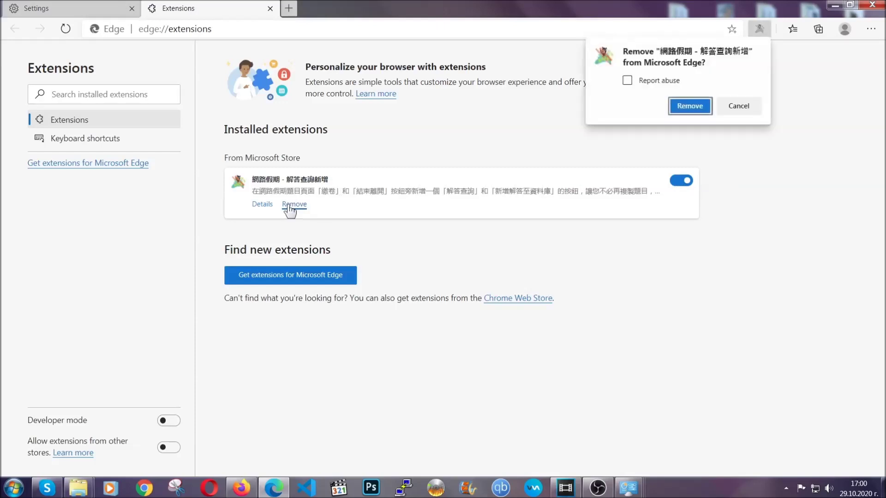
pyautogui.click(689, 105)
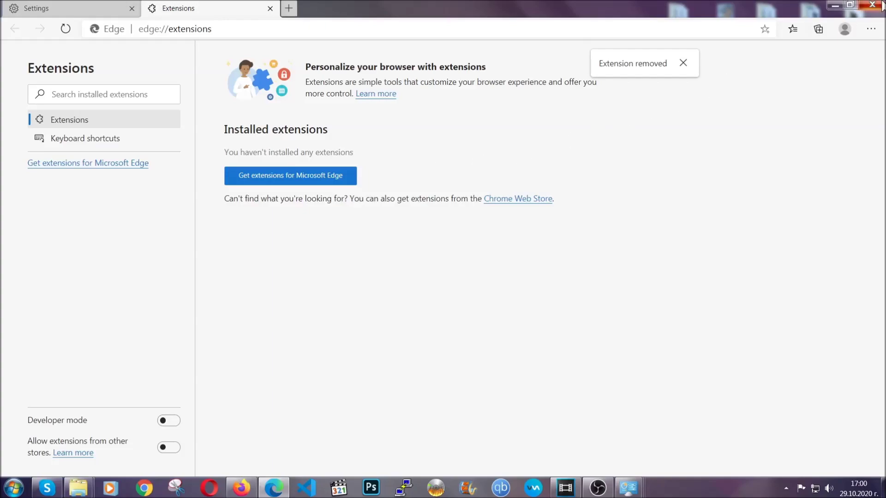
pyautogui.click(873, 6)
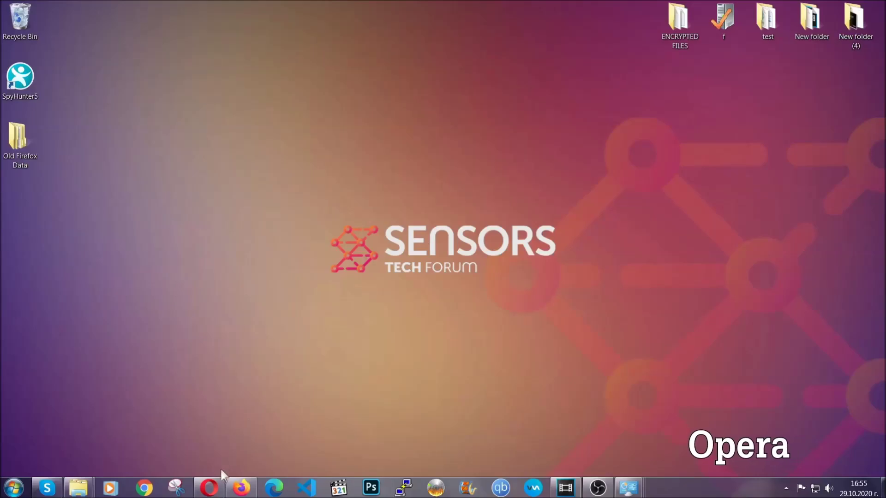
# - Start Opera and open opera://settings/clearBrowserData on the Advanced tab
pyautogui.click(209, 488)
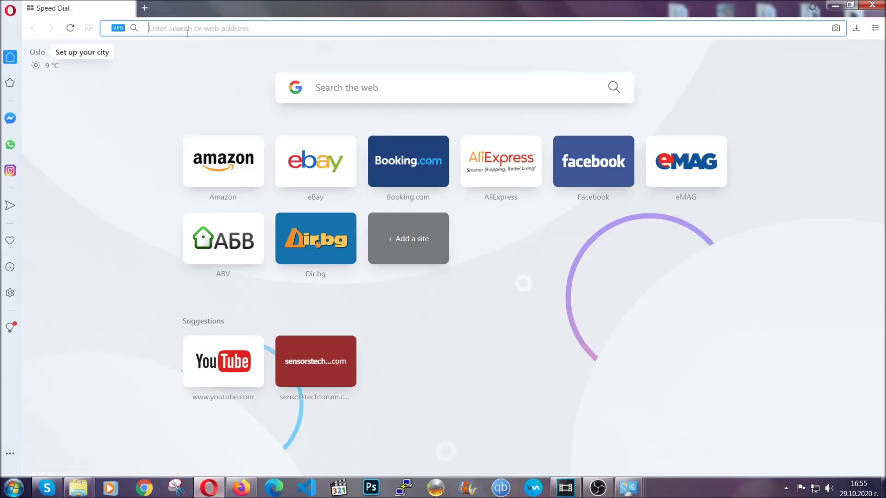
pyautogui.write('opera')
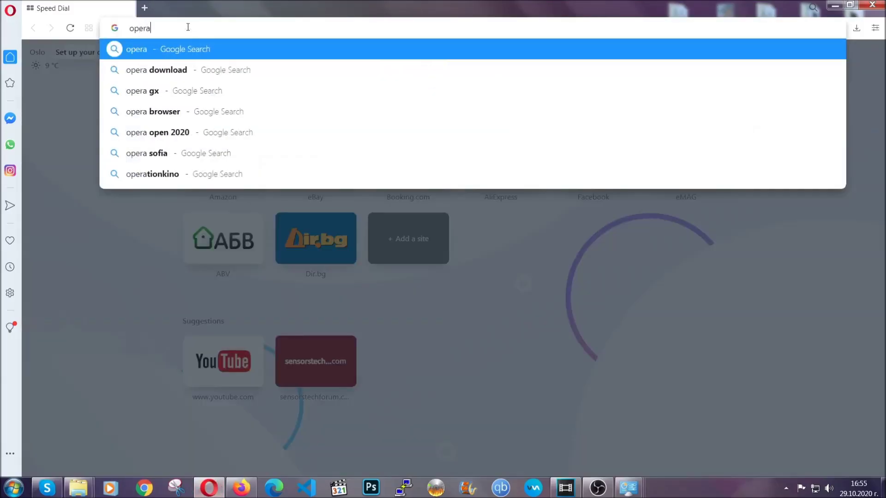
pyautogui.write('://settings/c')
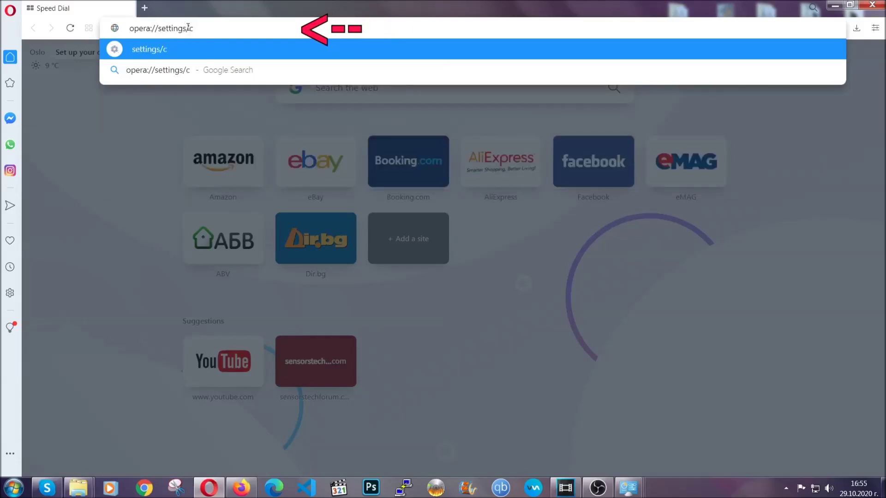
pyautogui.write('learBrr')
pyautogui.press('BackSpace')
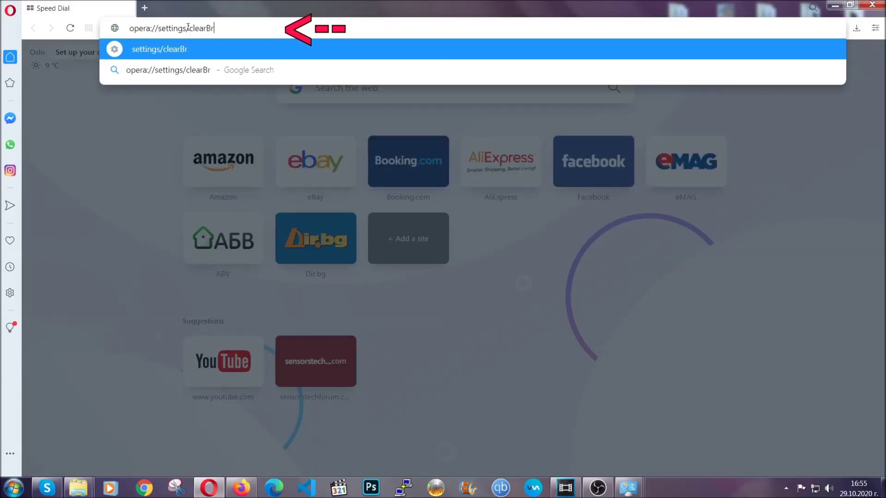
pyautogui.write('owserData')
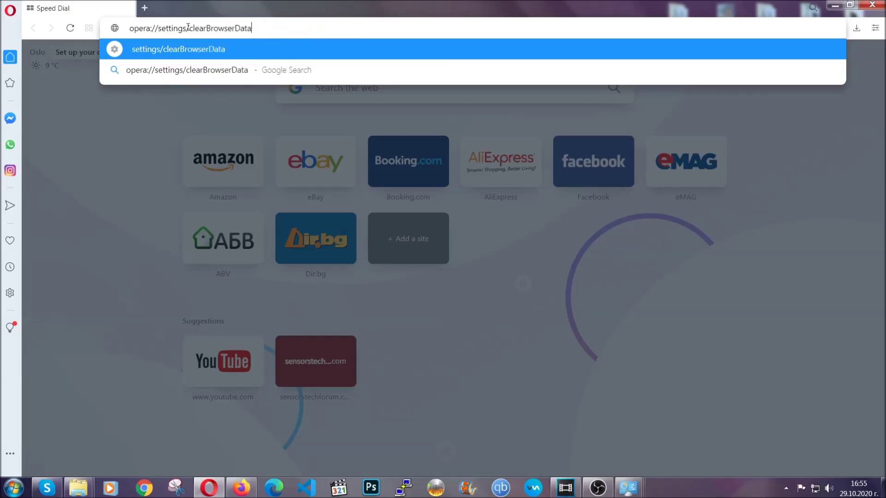
pyautogui.press('Return')
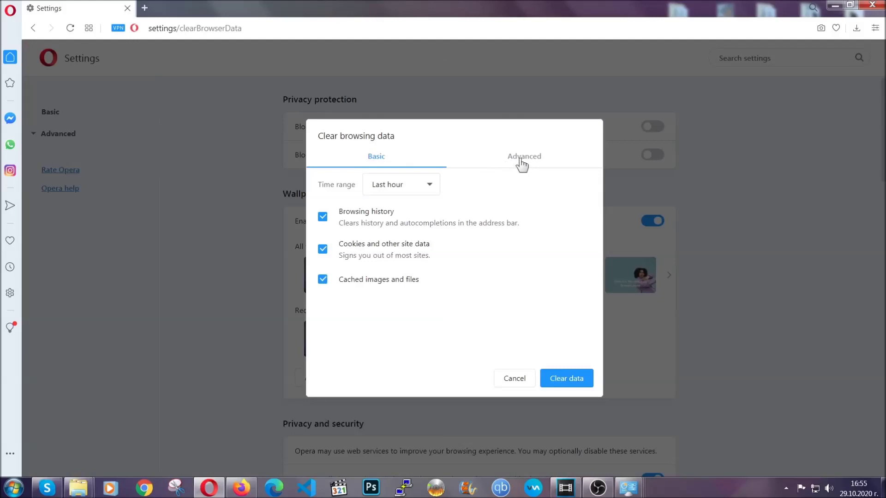
pyautogui.click(523, 156)
# - Clear Opera's All time browsing data with Site Settings ticked, leaving Passwords unchecked
pyautogui.click(431, 185)
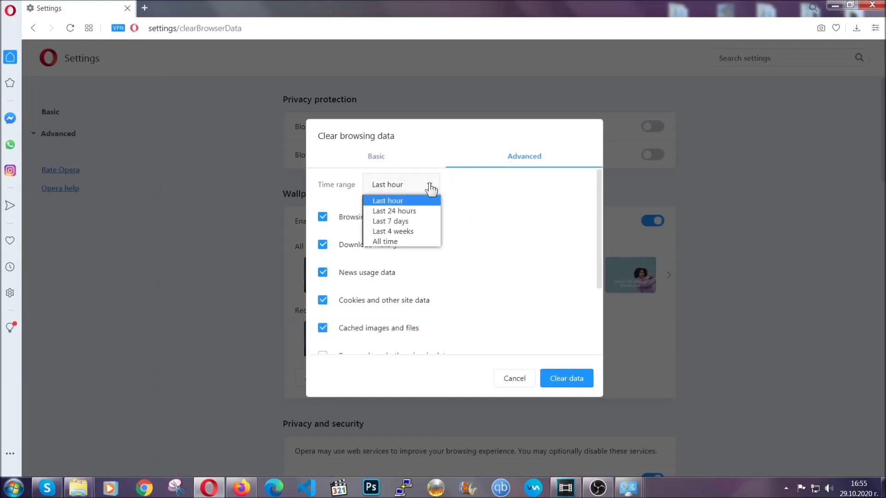
pyautogui.click(400, 241)
pyautogui.scroll(-3, 404, 245)
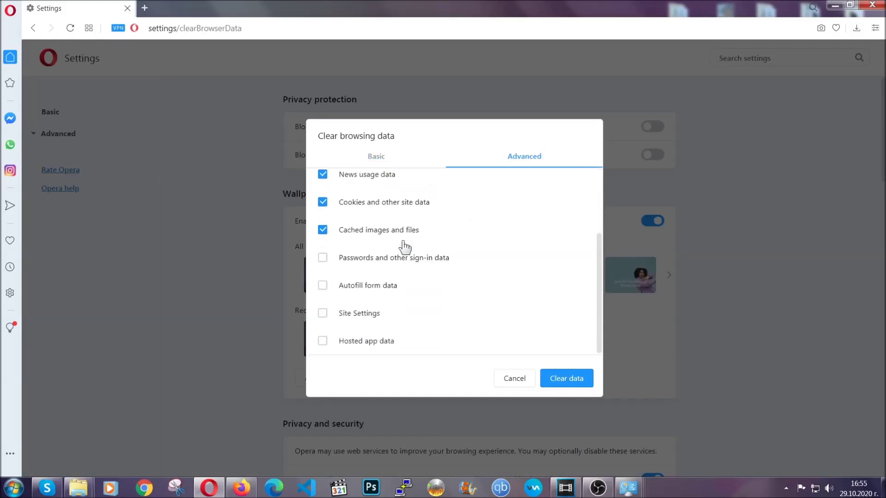
pyautogui.click(363, 313)
pyautogui.click(566, 379)
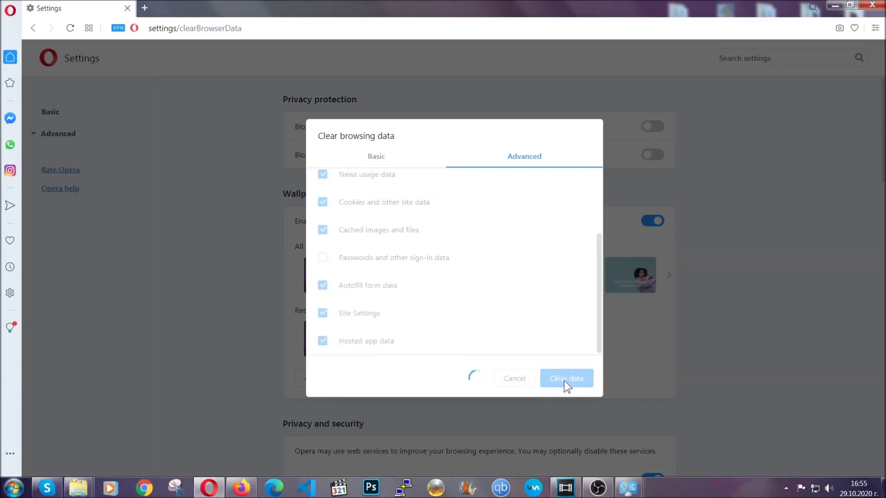